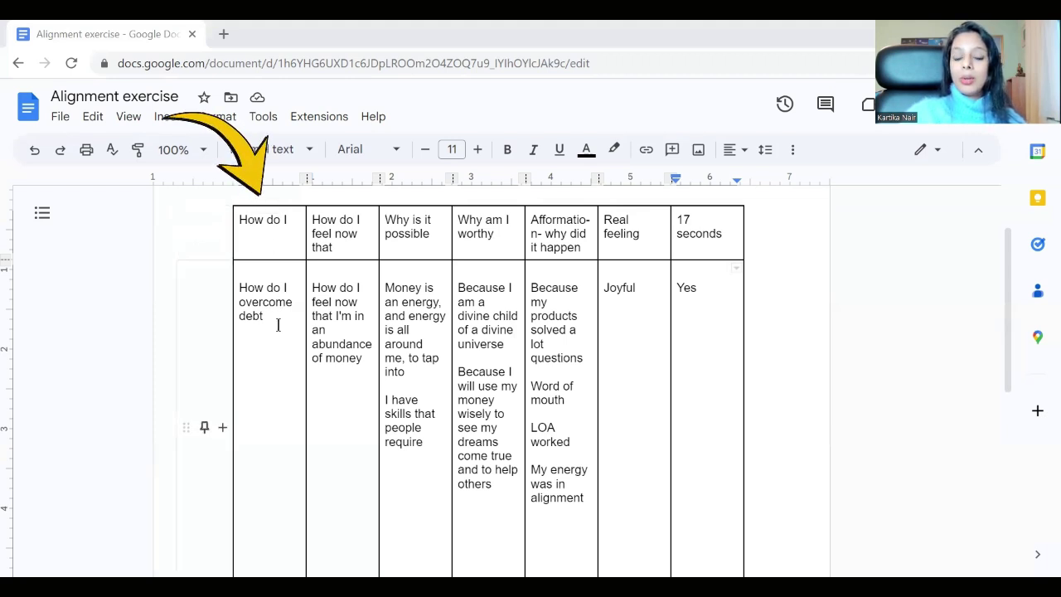
Add the questions 'How do I manifest a job' and 'How do I get a promotion' below overcome debt
{"action": "scroll", "coordinate": [257, 386], "scroll_direction": "down", "scroll_amount": 1}
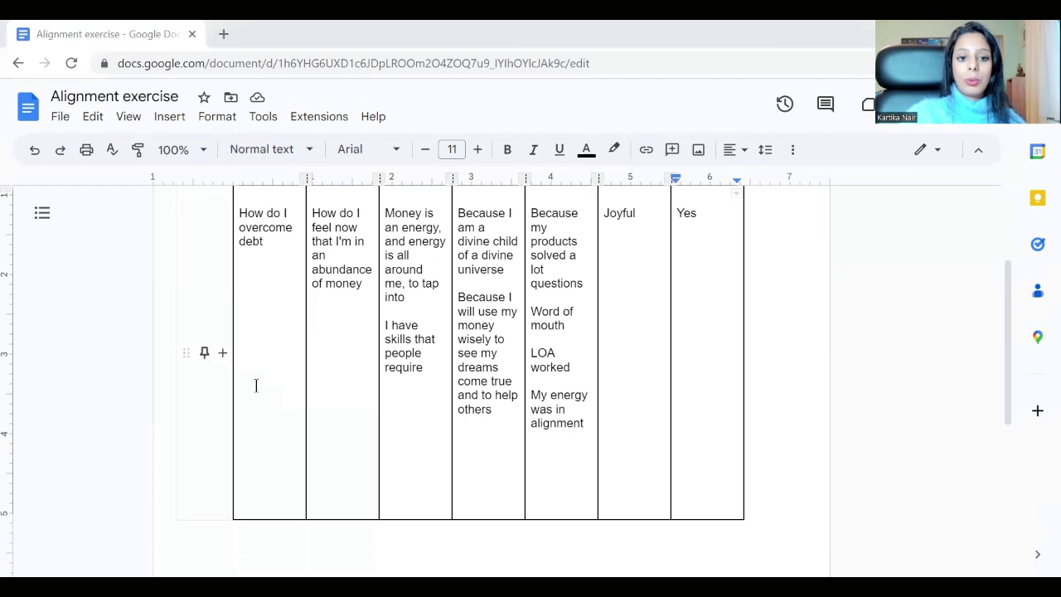
{"action": "left_click", "coordinate": [256, 385]}
{"action": "type", "text": "How do"}
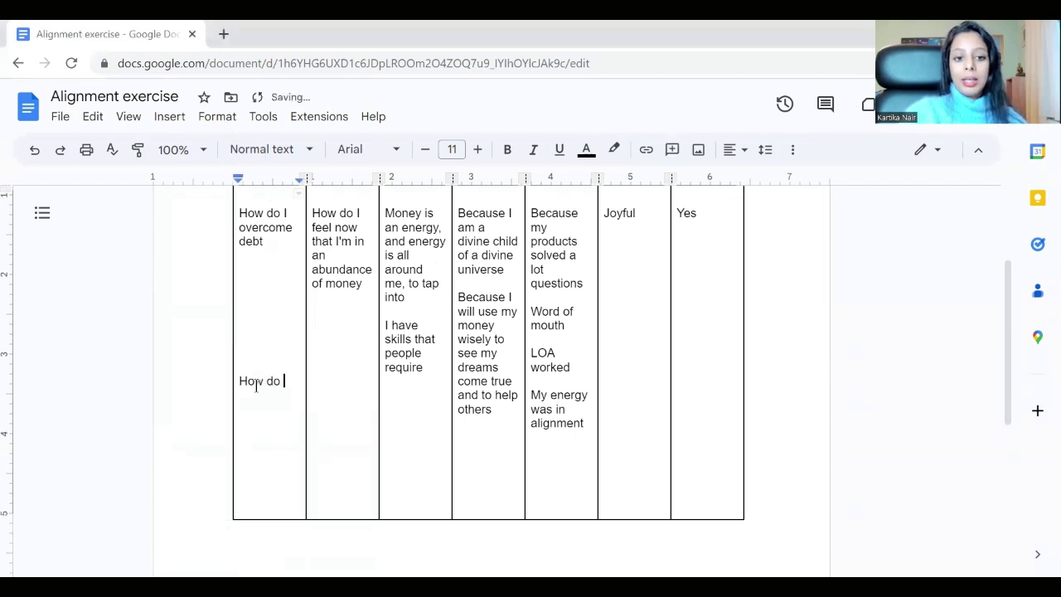
{"action": "type", "text": "I manifest a j"}
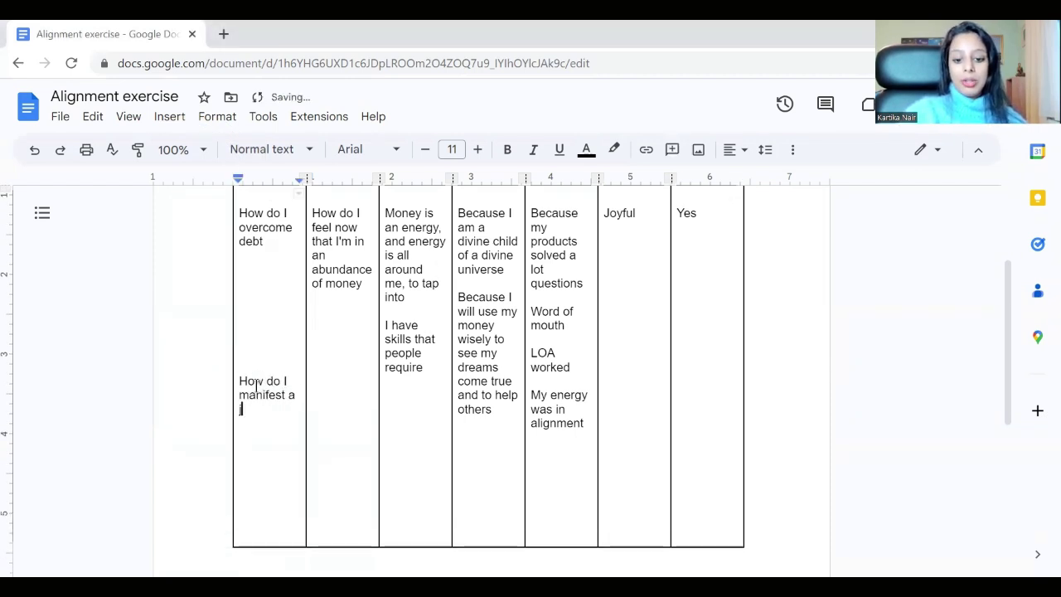
{"action": "type", "text": "ob"}
{"action": "key", "text": "Return"}
{"action": "key", "text": "Return"}
{"action": "key", "text": "Return"}
{"action": "type", "text": "How do I "}
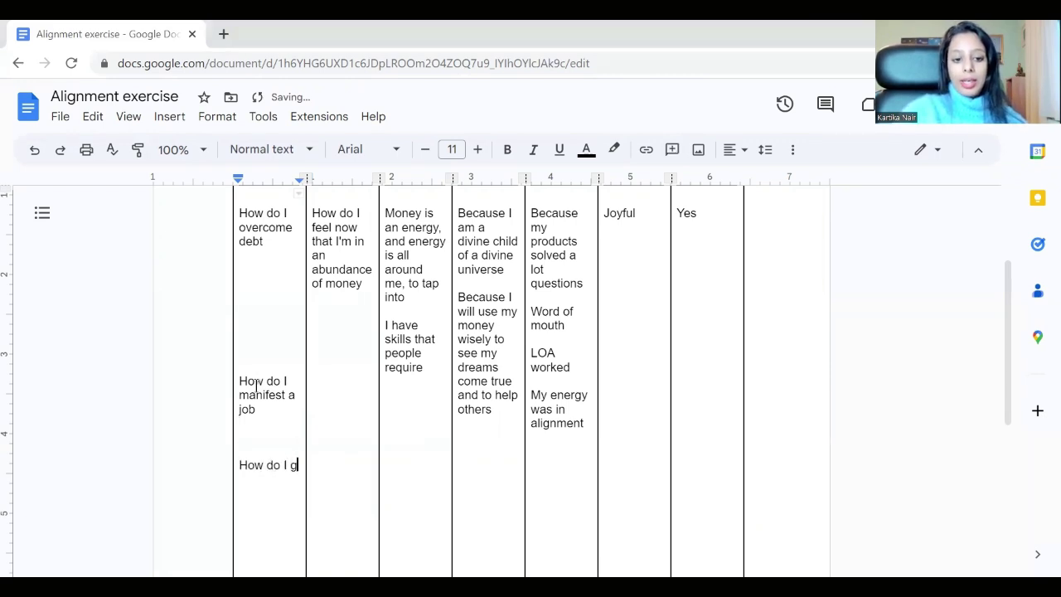
{"action": "type", "text": "get a promotion"}
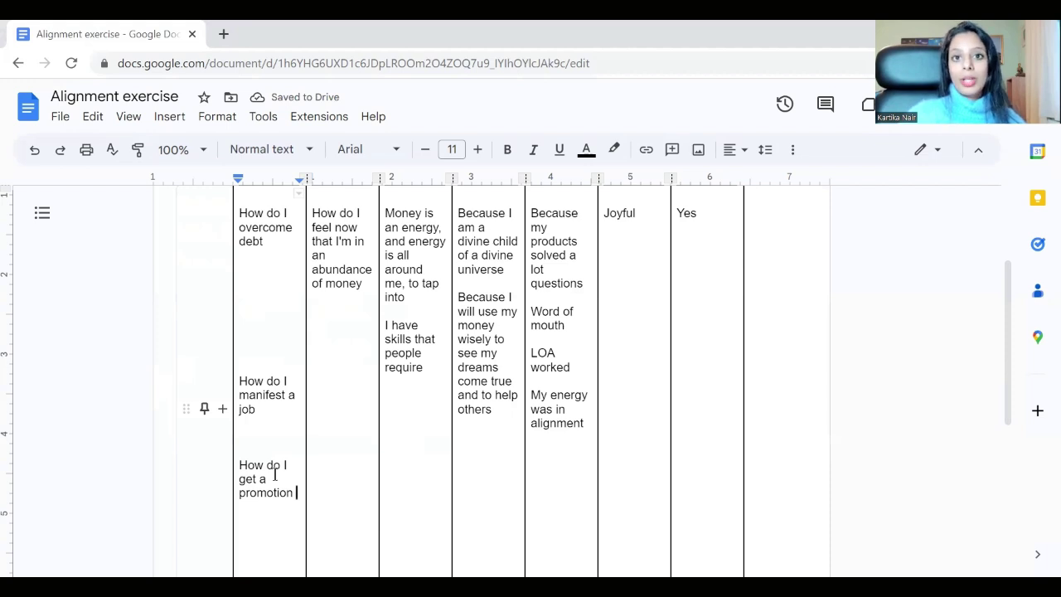
{"action": "scroll", "coordinate": [354, 408], "scroll_direction": "up", "scroll_amount": 2}
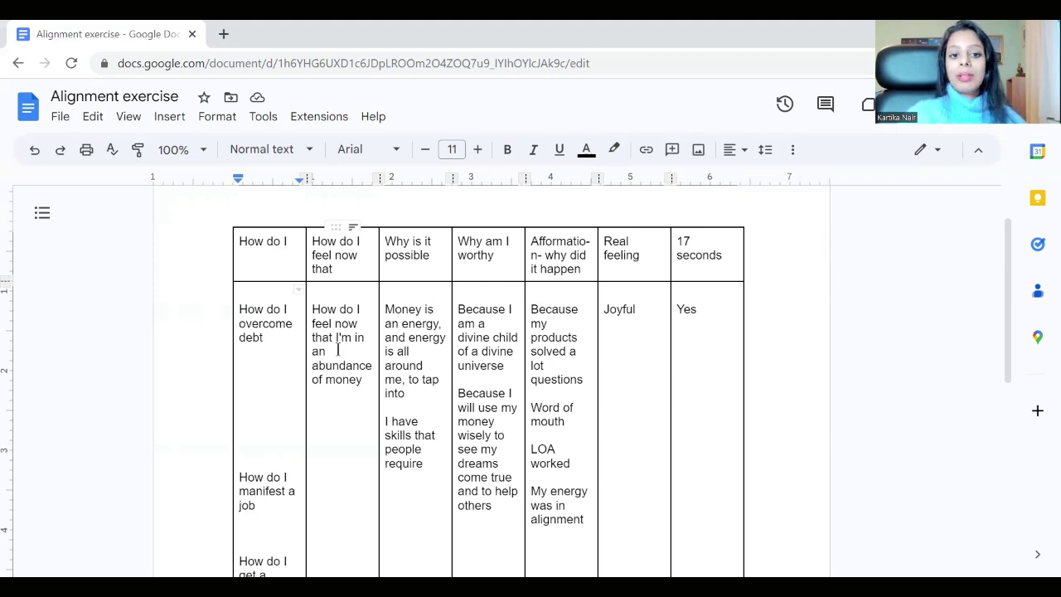
{"action": "scroll", "coordinate": [323, 286], "scroll_direction": "down", "scroll_amount": 1}
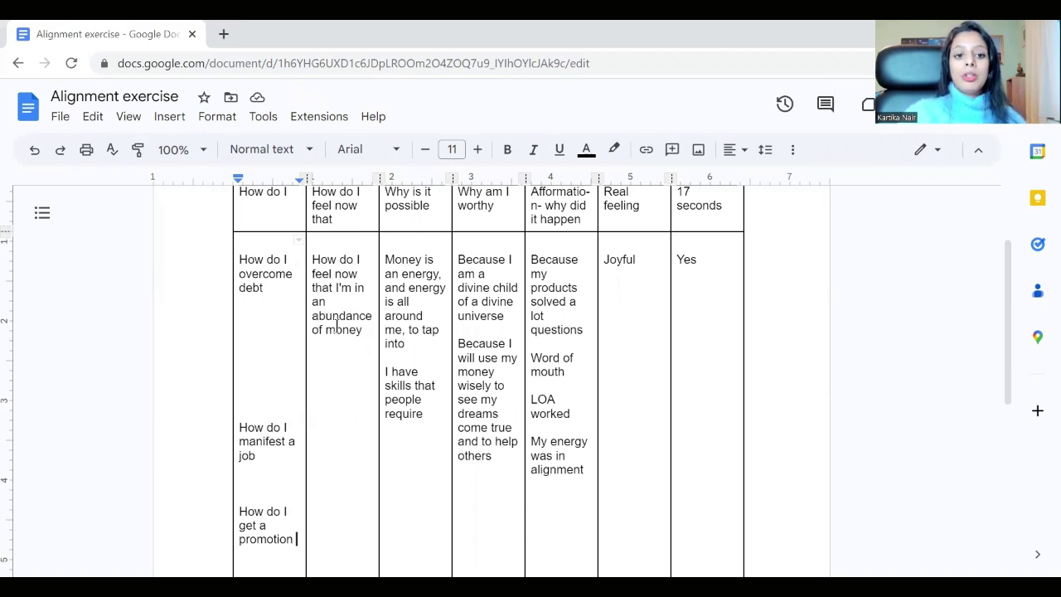
{"action": "scroll", "coordinate": [335, 330], "scroll_direction": "down", "scroll_amount": 2}
Enter 'How do I feel now that I have this amazing job' in column 2 level with the job question
{"action": "left_click", "coordinate": [327, 362]}
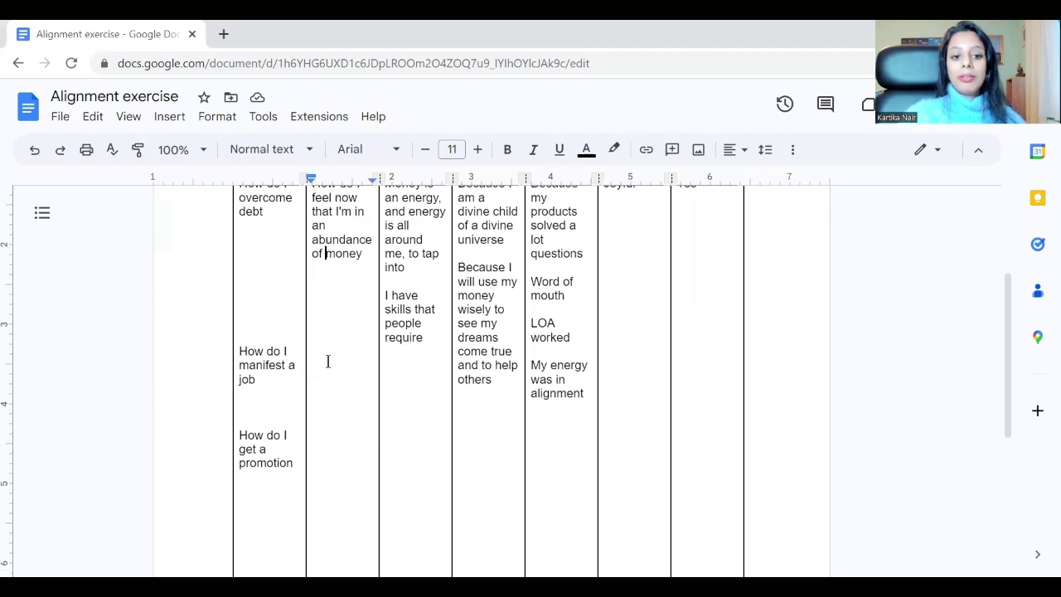
{"action": "left_click", "coordinate": [370, 263]}
{"action": "key", "text": "Return"}
{"action": "key", "text": "Return"}
{"action": "key", "text": "Return"}
{"action": "key", "text": "Return"}
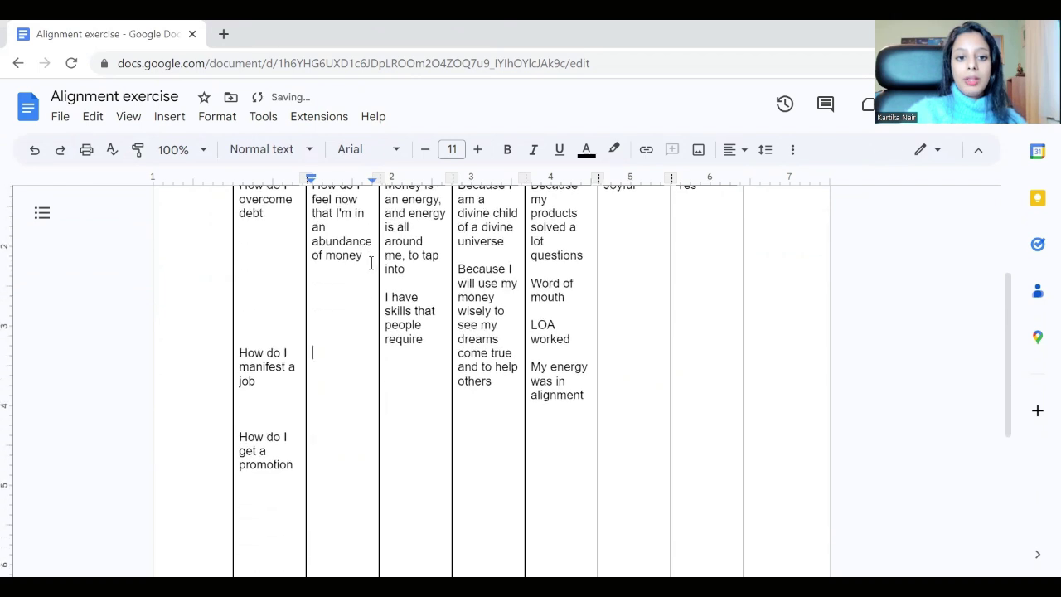
{"action": "type", "text": "How do"}
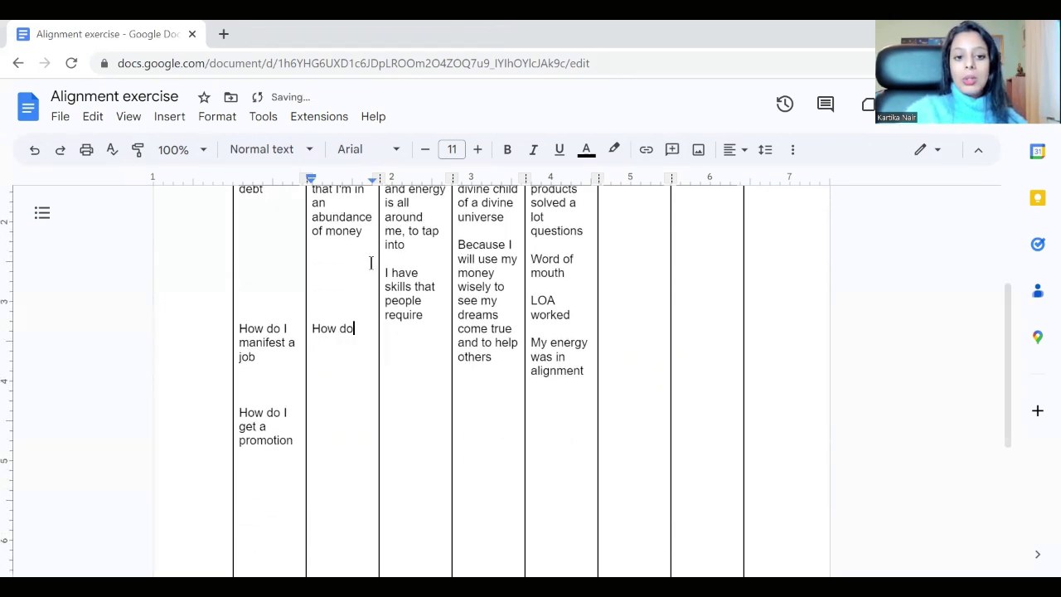
{"action": "type", "text": " I feel now"}
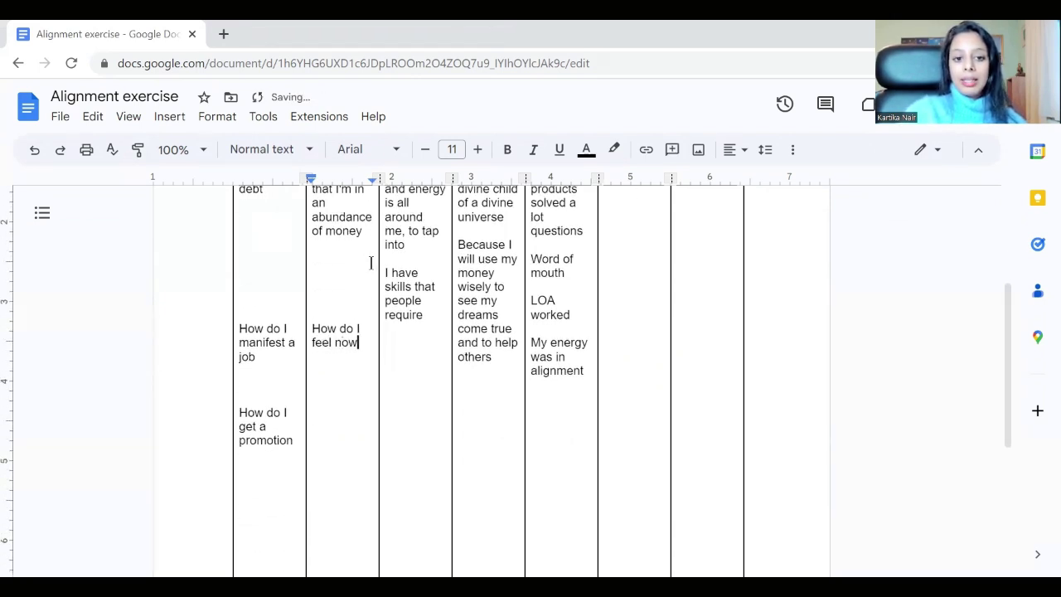
{"action": "type", "text": " that I am"}
{"action": "key", "text": "BackSpace"}
{"action": "key", "text": "BackSpace"}
{"action": "type", "text": "have this amazi"}
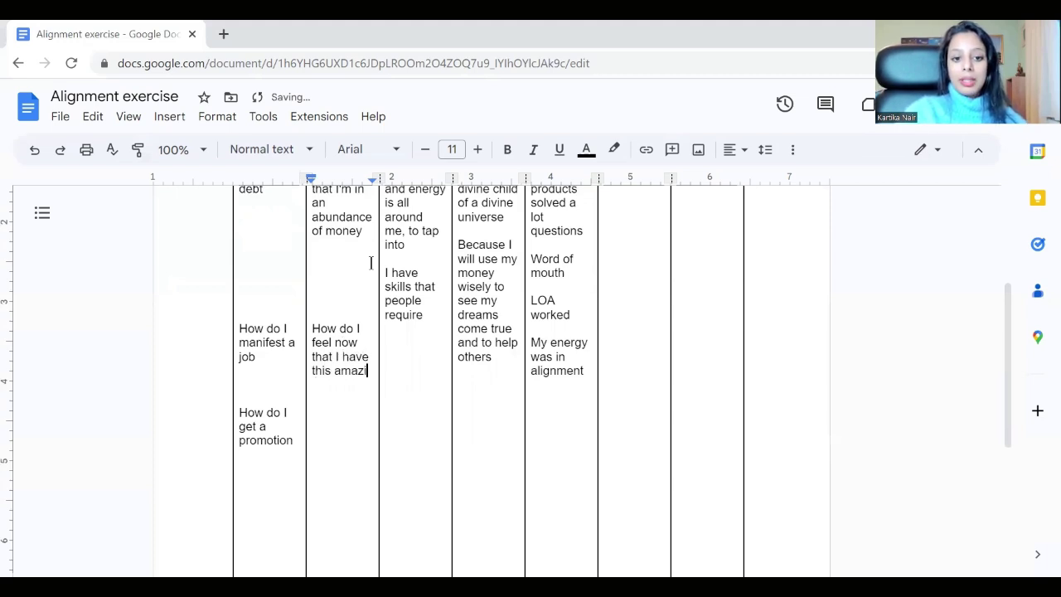
{"action": "type", "text": "ng job"}
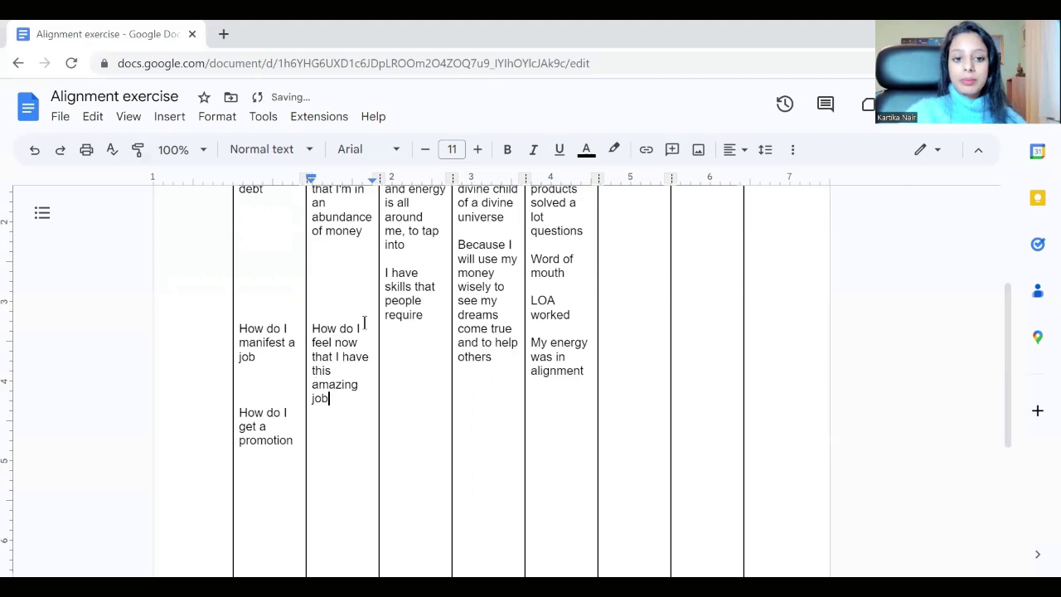
{"action": "scroll", "coordinate": [332, 414], "scroll_direction": "up", "scroll_amount": 3}
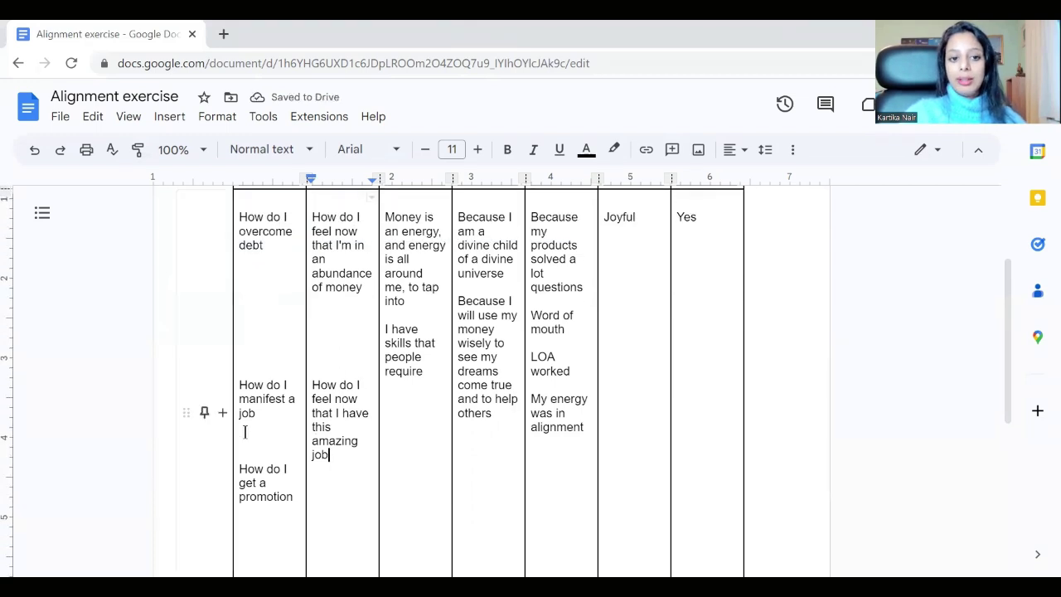
{"action": "scroll", "coordinate": [245, 431], "scroll_direction": "up", "scroll_amount": 1}
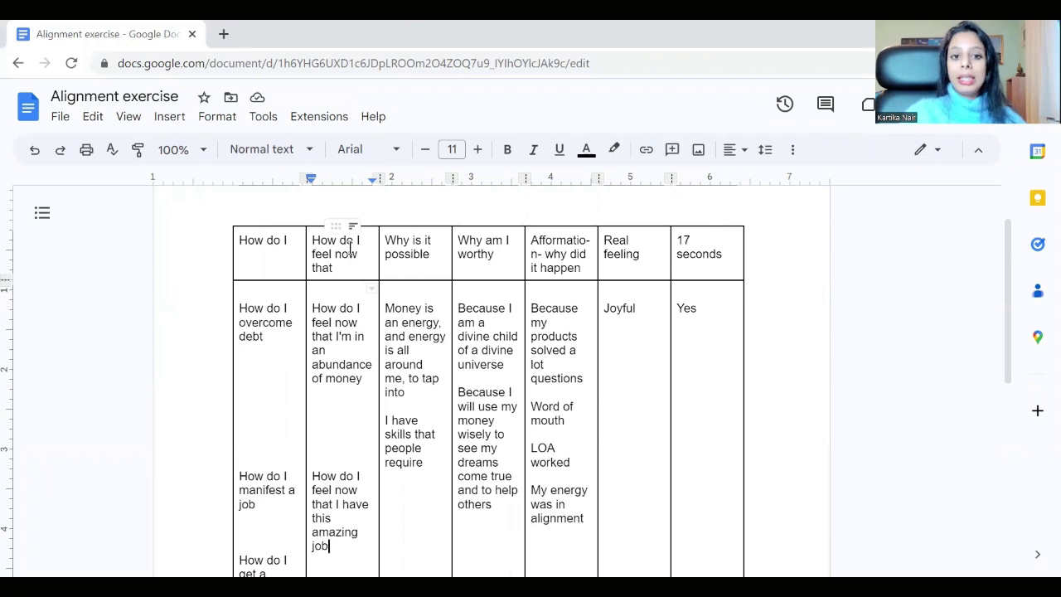
{"action": "scroll", "coordinate": [332, 388], "scroll_direction": "down", "scroll_amount": 3}
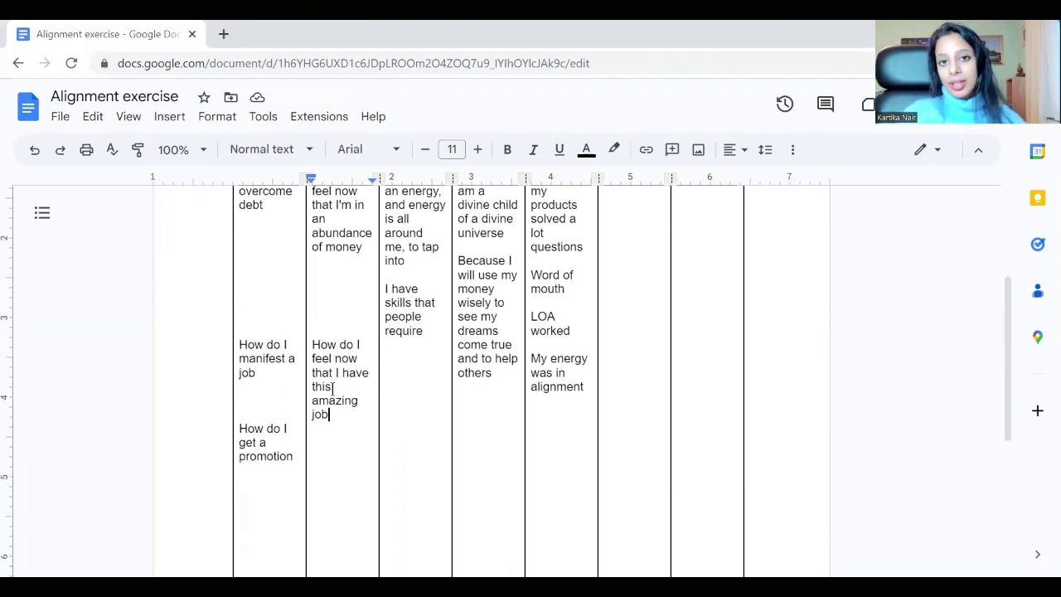
{"action": "scroll", "coordinate": [332, 387], "scroll_direction": "up", "scroll_amount": 3}
{"action": "scroll", "coordinate": [357, 257], "scroll_direction": "up", "scroll_amount": 1}
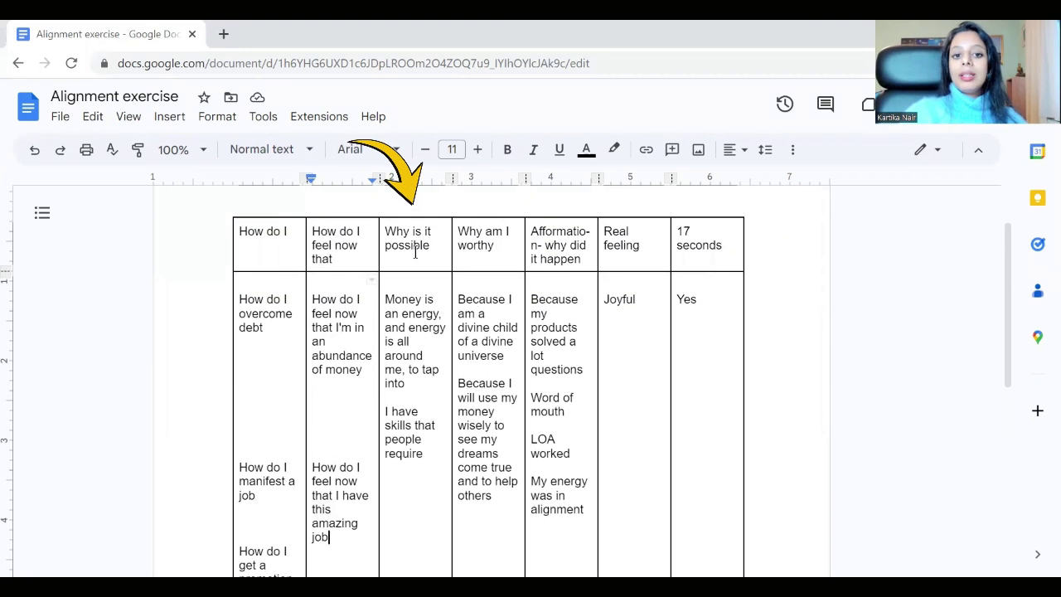
{"action": "left_click", "coordinate": [405, 356]}
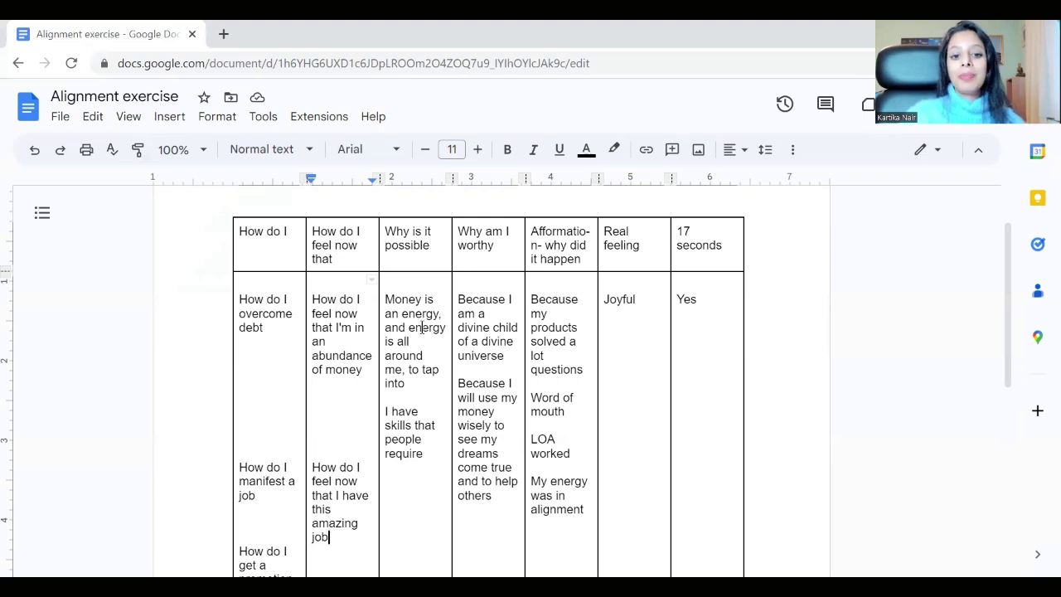
{"action": "scroll", "coordinate": [421, 327], "scroll_direction": "down", "scroll_amount": 1}
{"action": "left_click", "coordinate": [408, 356]}
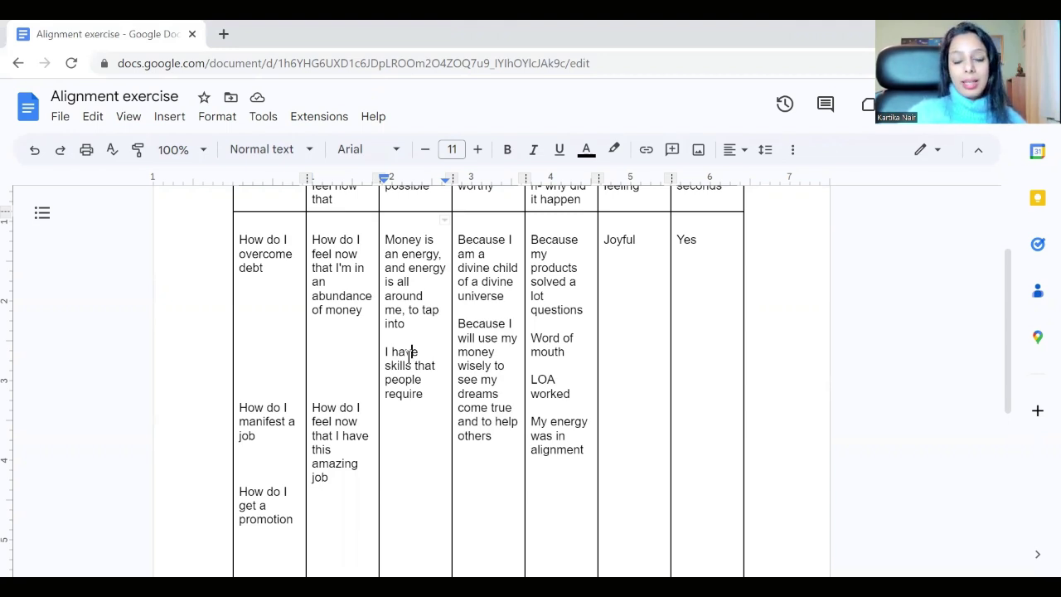
{"action": "scroll", "coordinate": [408, 359], "scroll_direction": "up", "scroll_amount": 2}
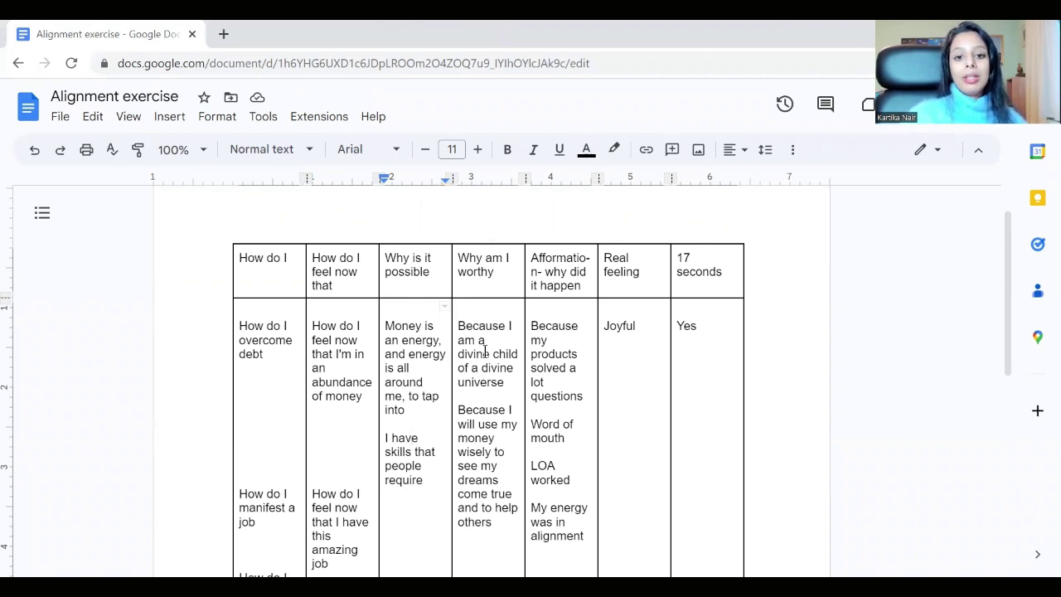
{"action": "scroll", "coordinate": [485, 351], "scroll_direction": "down", "scroll_amount": 1}
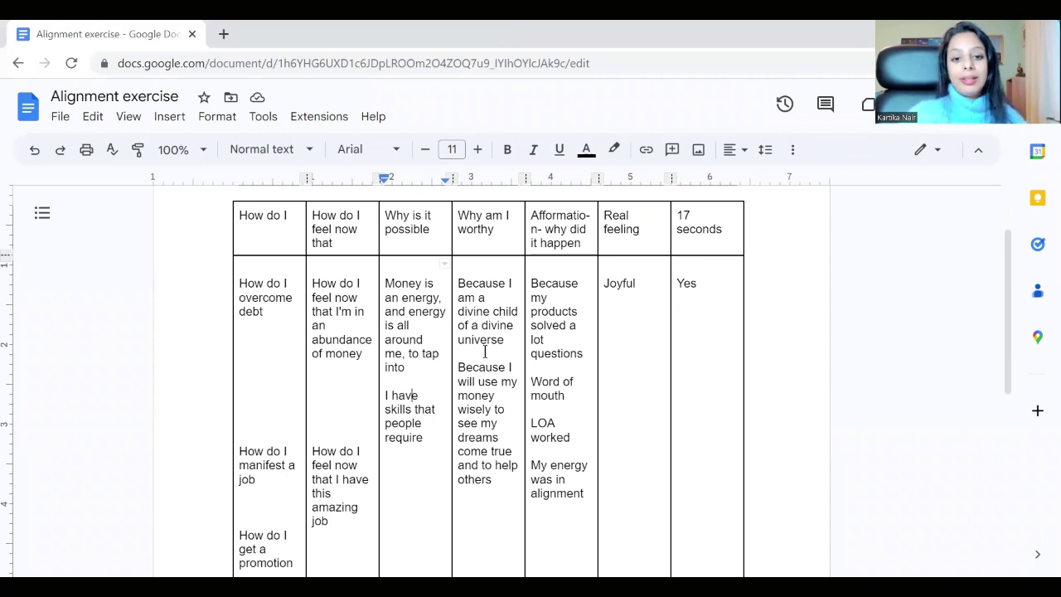
{"action": "scroll", "coordinate": [473, 397], "scroll_direction": "down", "scroll_amount": 1}
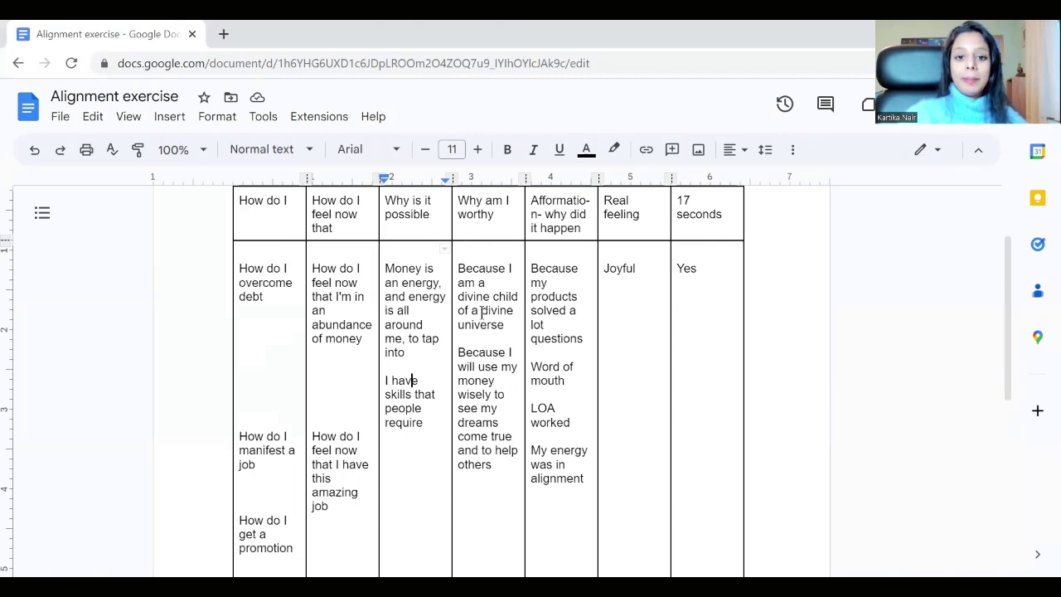
{"action": "scroll", "coordinate": [482, 312], "scroll_direction": "down", "scroll_amount": 1}
{"action": "scroll", "coordinate": [482, 312], "scroll_direction": "up", "scroll_amount": 1}
{"action": "left_click", "coordinate": [418, 403]}
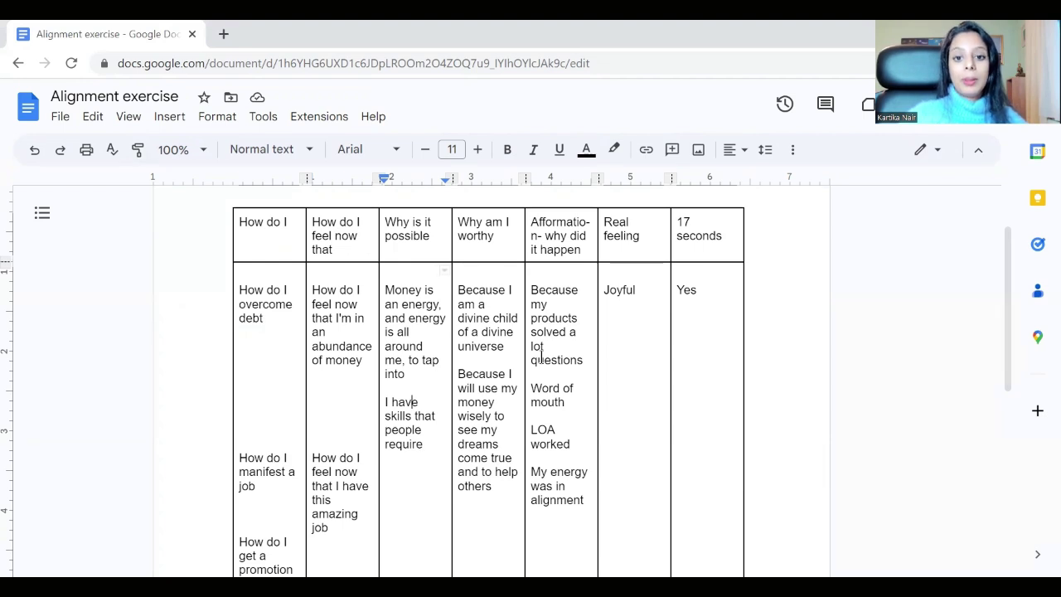
{"action": "scroll", "coordinate": [540, 359], "scroll_direction": "down", "scroll_amount": 2}
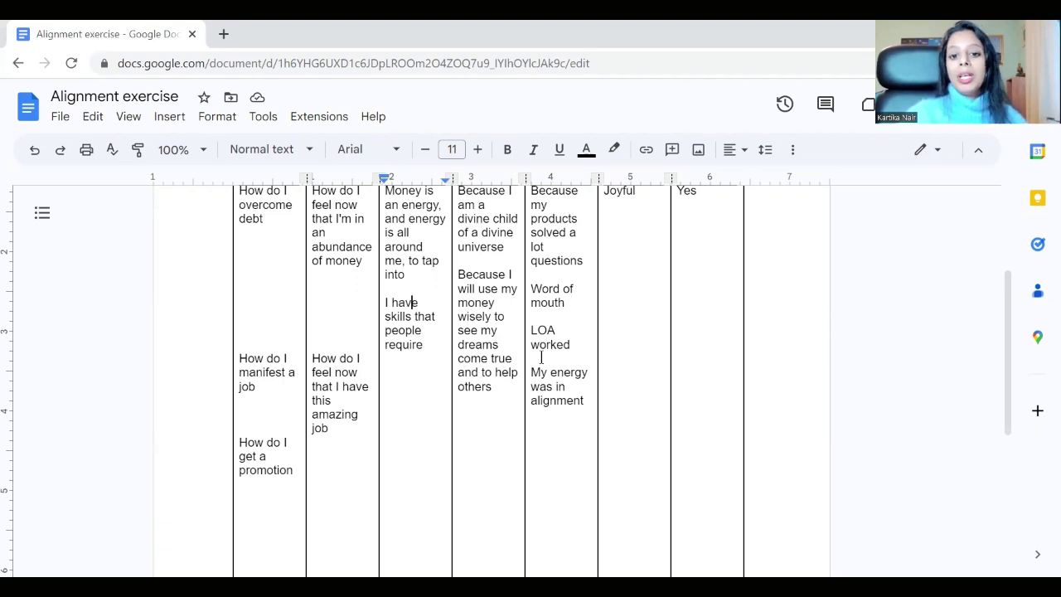
{"action": "scroll", "coordinate": [543, 352], "scroll_direction": "up", "scroll_amount": 3}
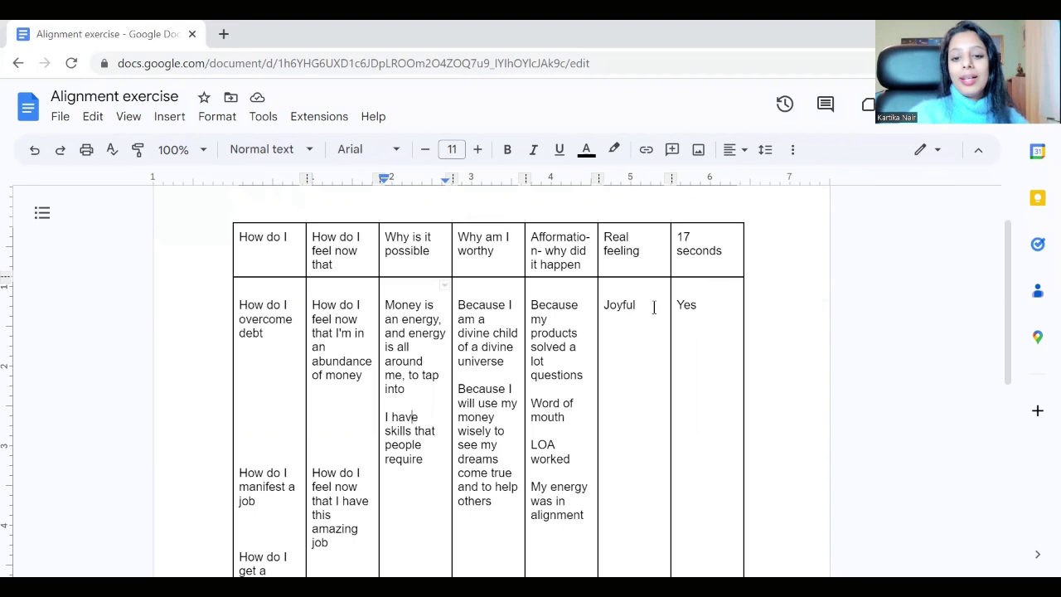
Add 'Expansive' and 'Blessed' on separate lines beneath 'Joyful' in the debt row's Real feeling cell
{"action": "left_click", "coordinate": [655, 306]}
{"action": "key", "text": "Return"}
{"action": "type", "text": "Expansive"}
{"action": "key", "text": "Return"}
{"action": "type", "text": "Blessed"}
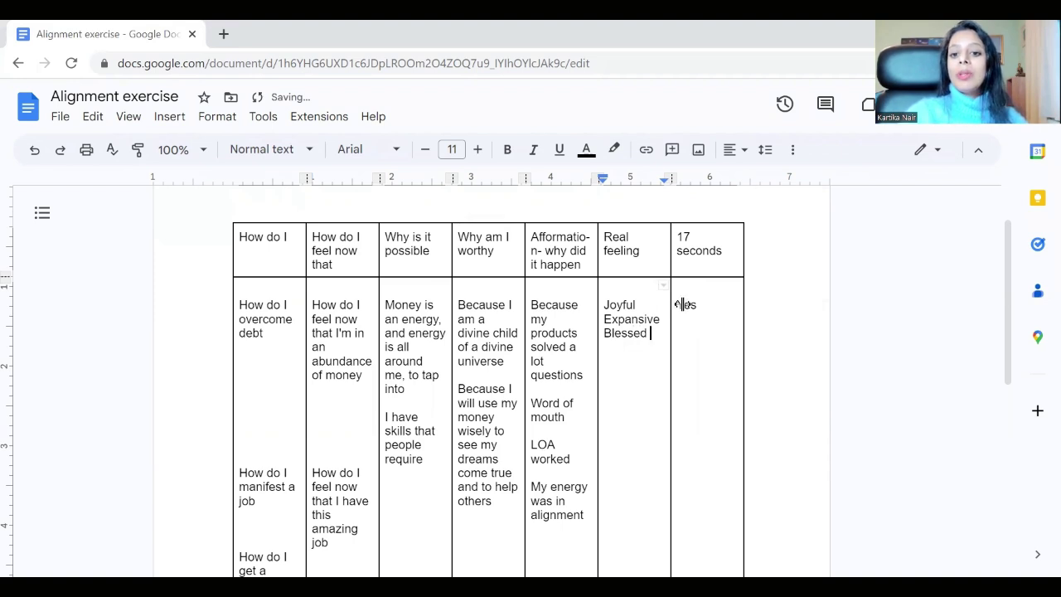
{"action": "left_click", "coordinate": [701, 296]}
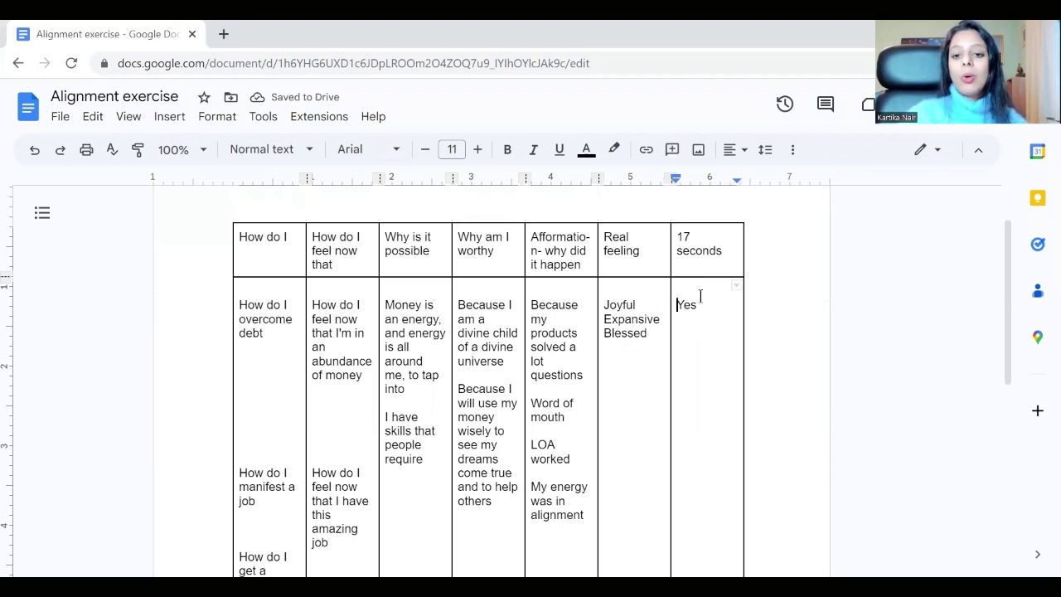